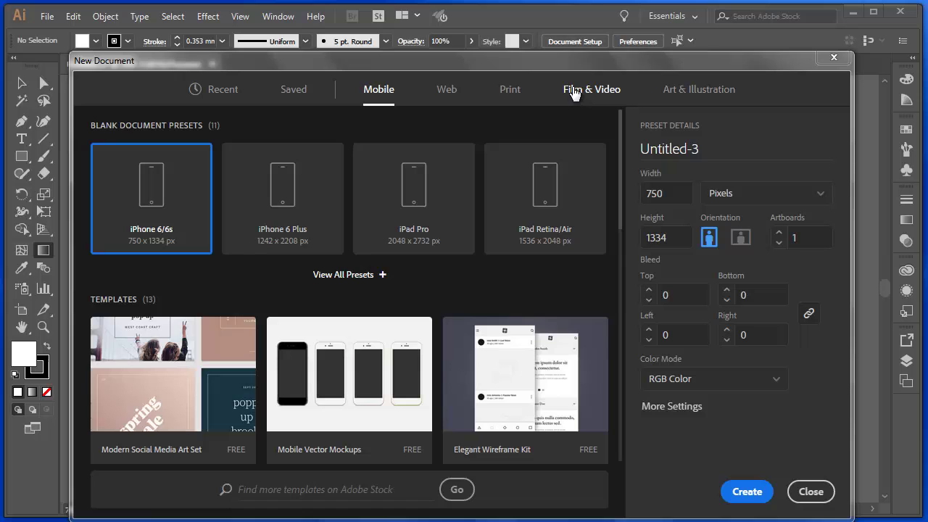
# Step: Create a new blank document from the A4 preset in the Print category
pyautogui.click(511, 95)
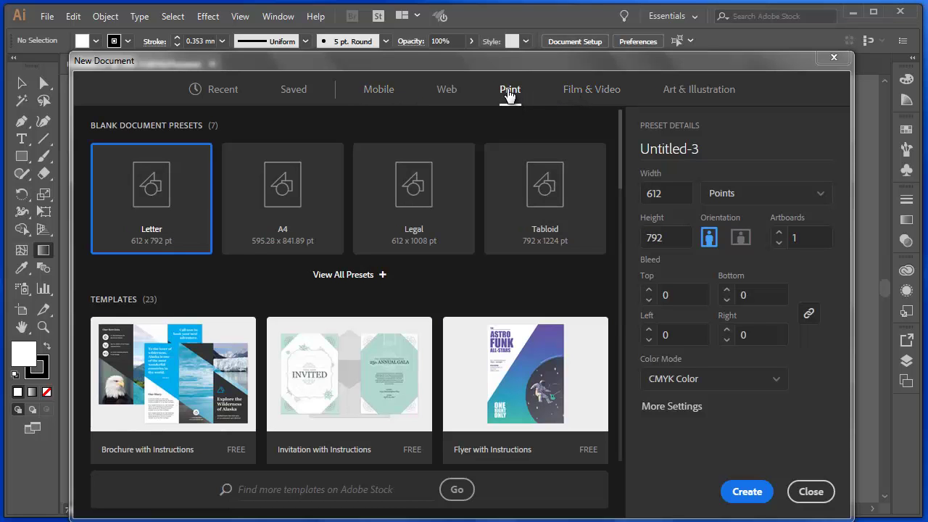
pyautogui.click(287, 197)
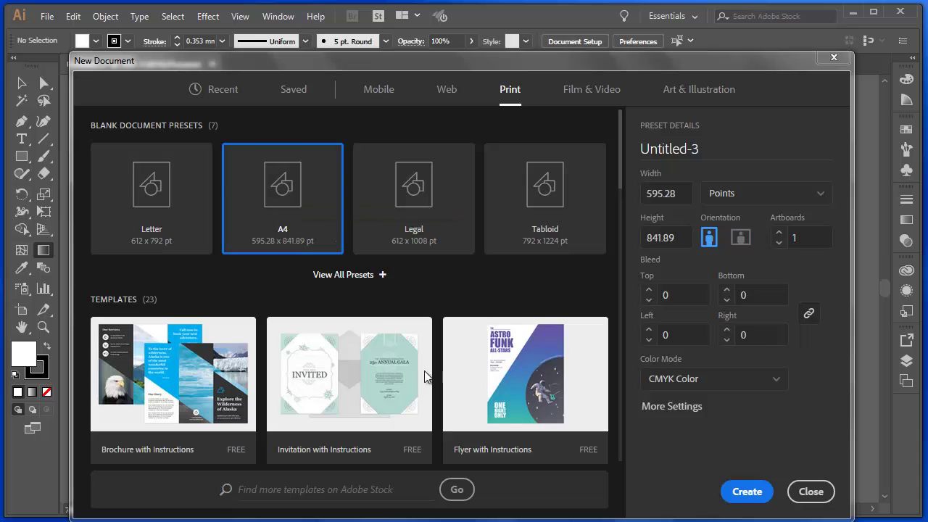
pyautogui.click(747, 492)
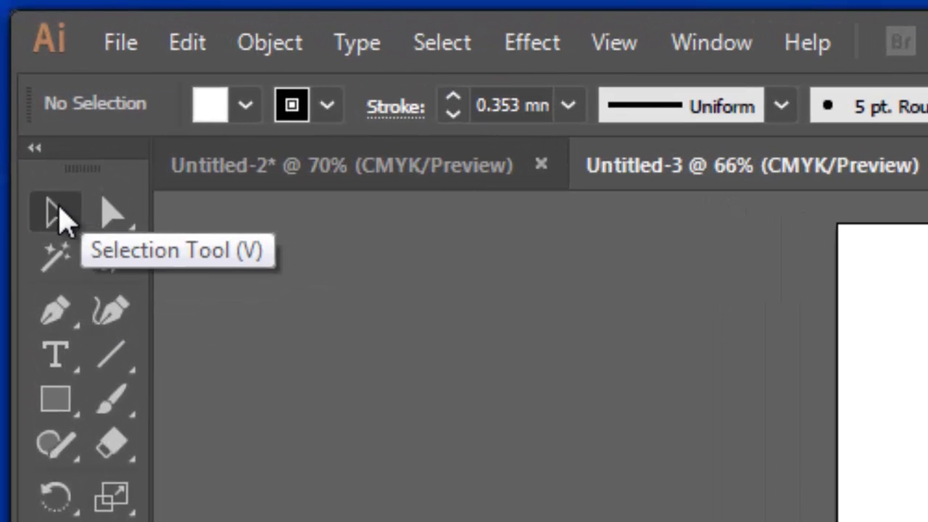
pyautogui.click(33, 150)
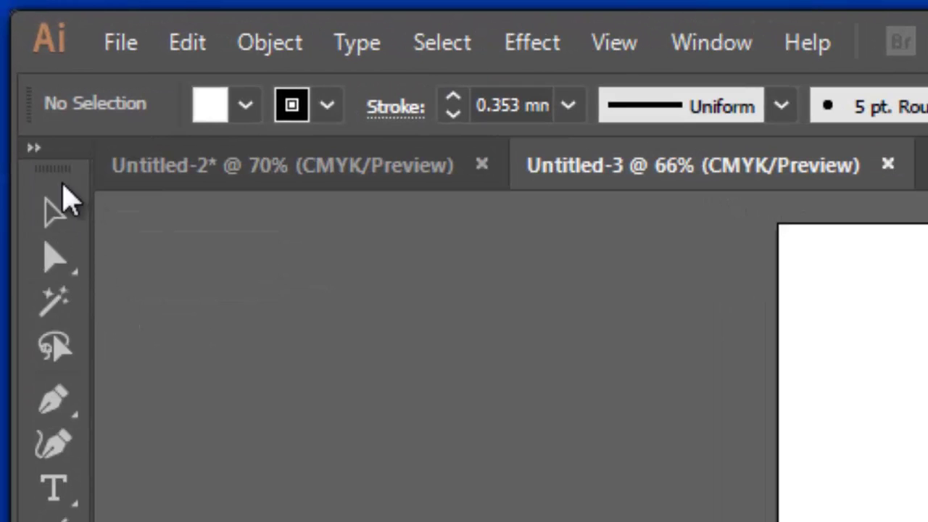
pyautogui.click(34, 149)
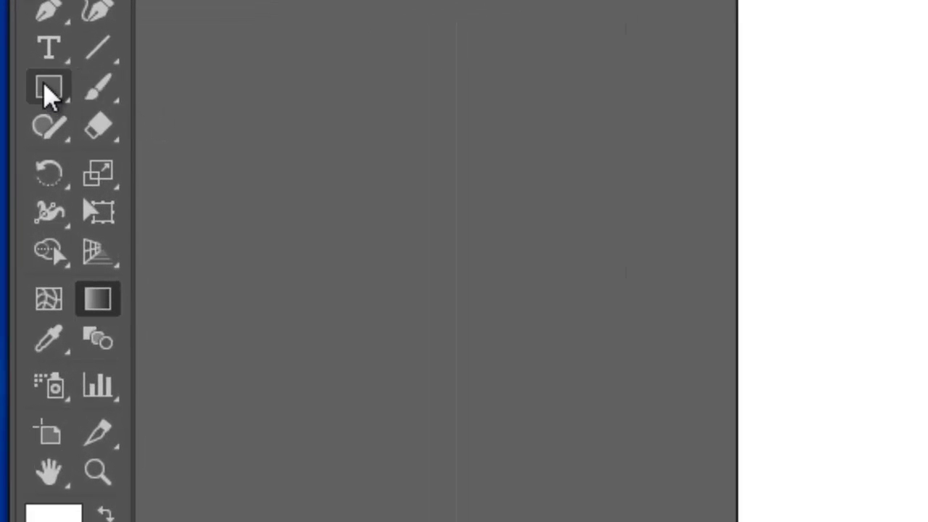
# Step: Pick the Rectangle tool, look over its grouped shape tools and the Hand tool, then return to Rectangle
pyautogui.click(64, 100)
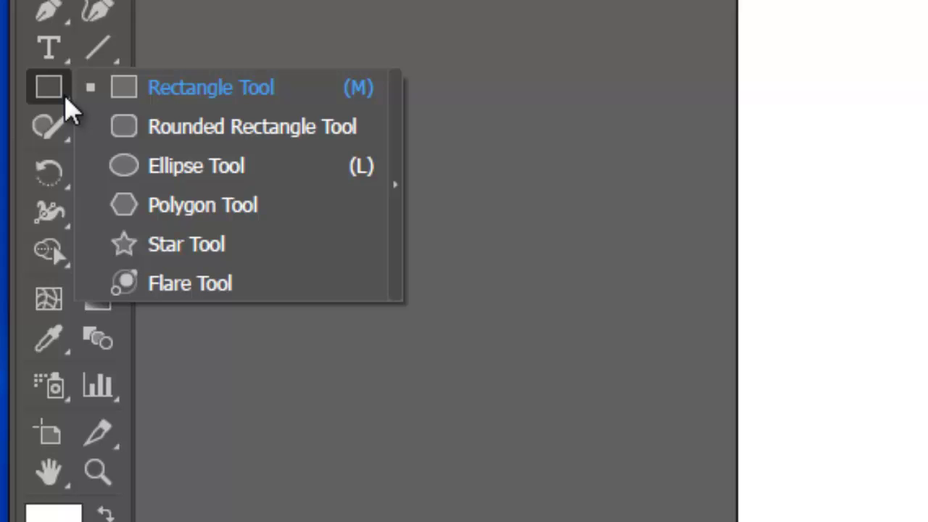
pyautogui.moveTo(64, 100); pyautogui.dragTo(201, 356)
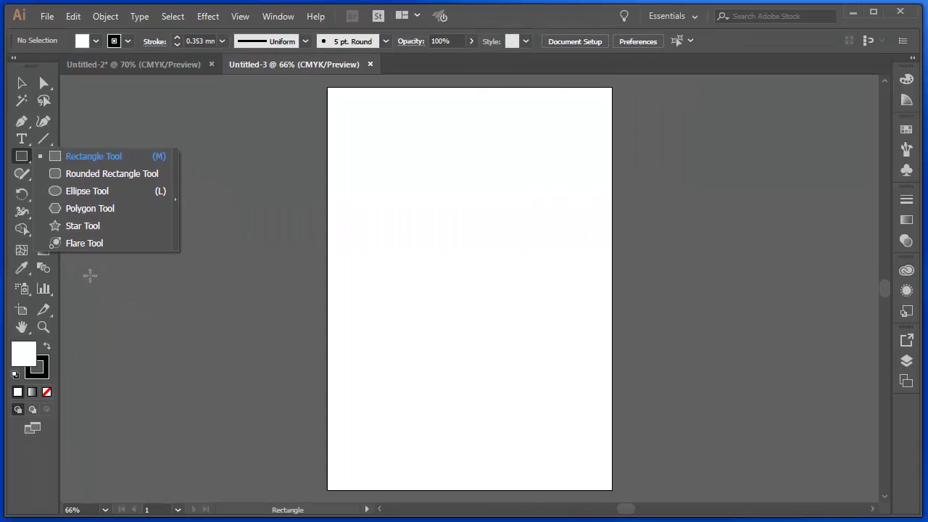
pyautogui.press('Escape')
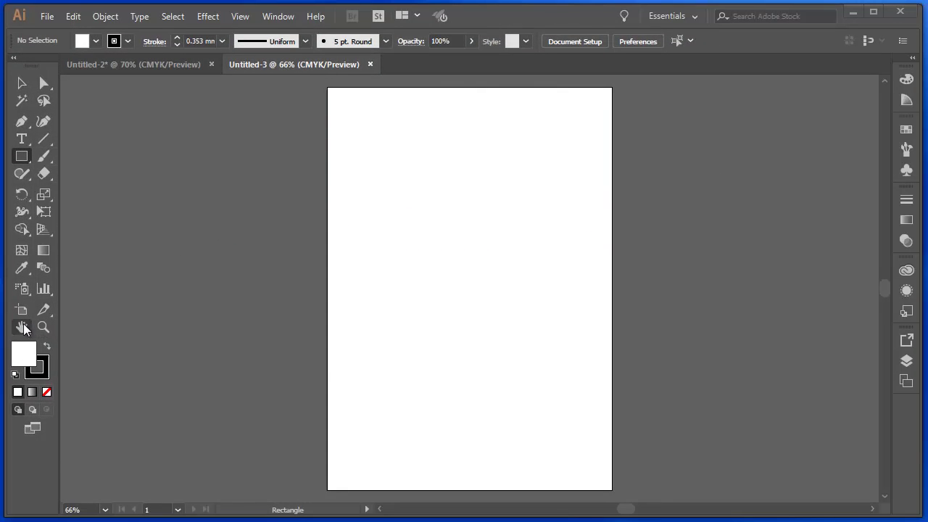
pyautogui.click(22, 327)
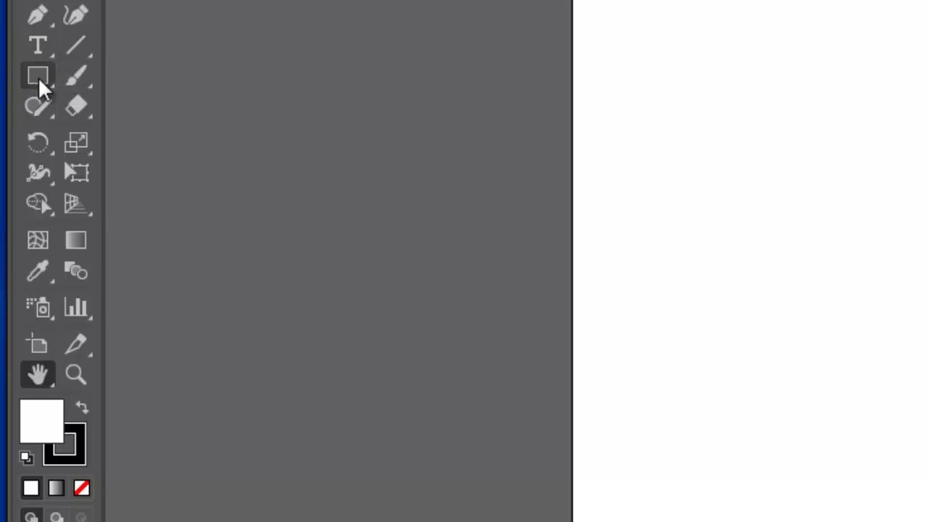
pyautogui.click(40, 76)
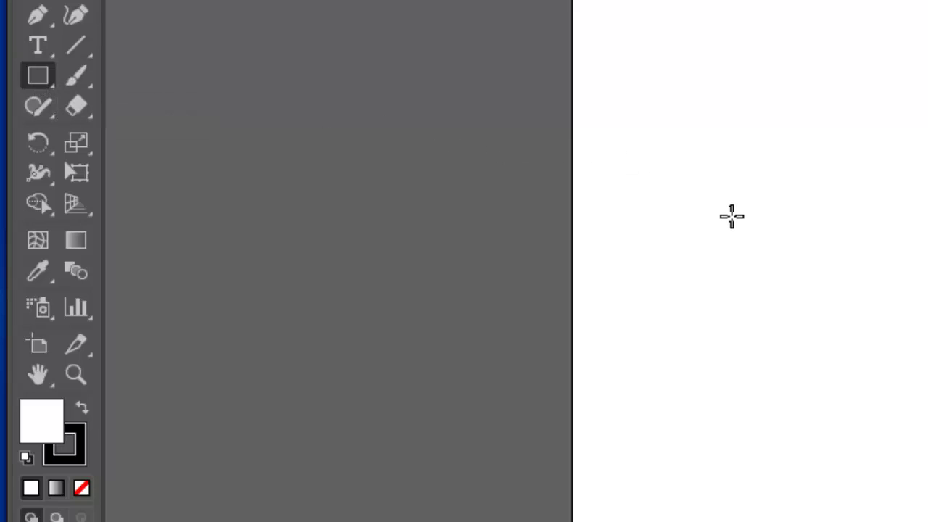
pyautogui.press('space')
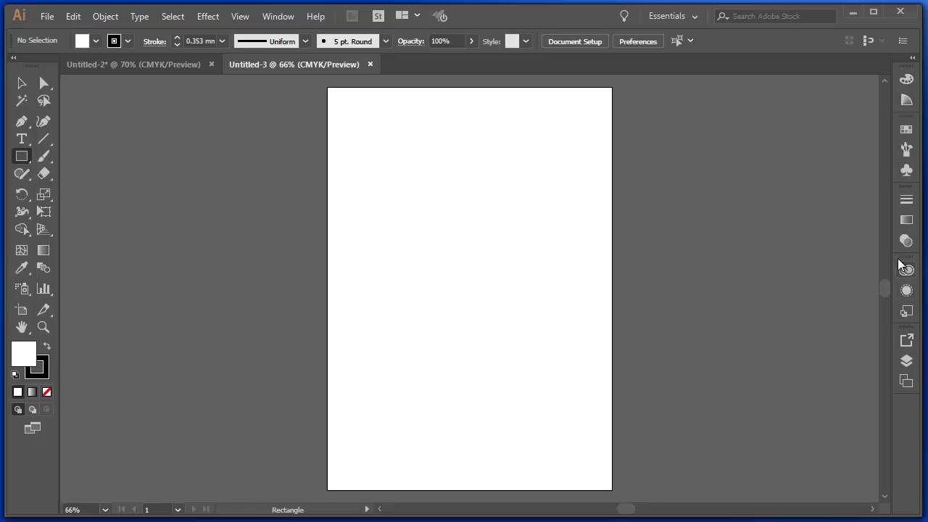
# Step: Open the Color and Color Guide panels, then expand and collapse the docked panel icons
pyautogui.click(907, 81)
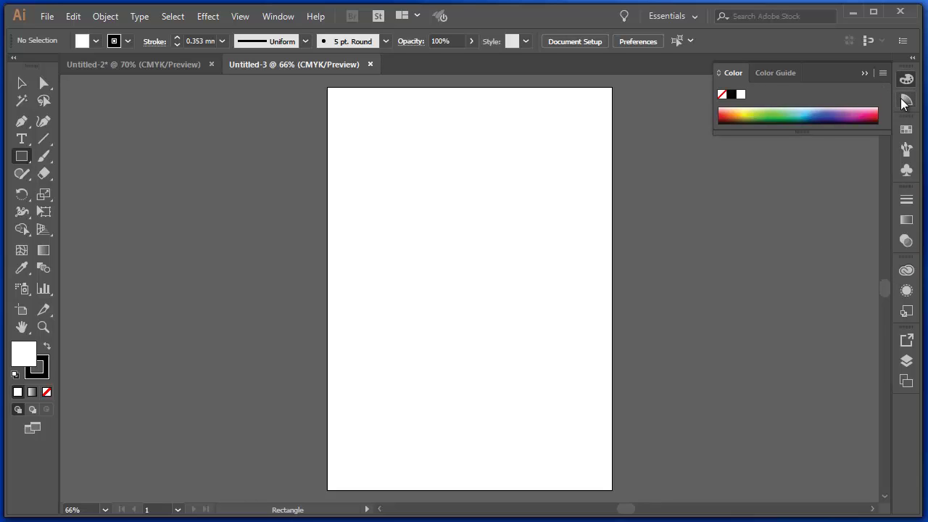
pyautogui.click(904, 103)
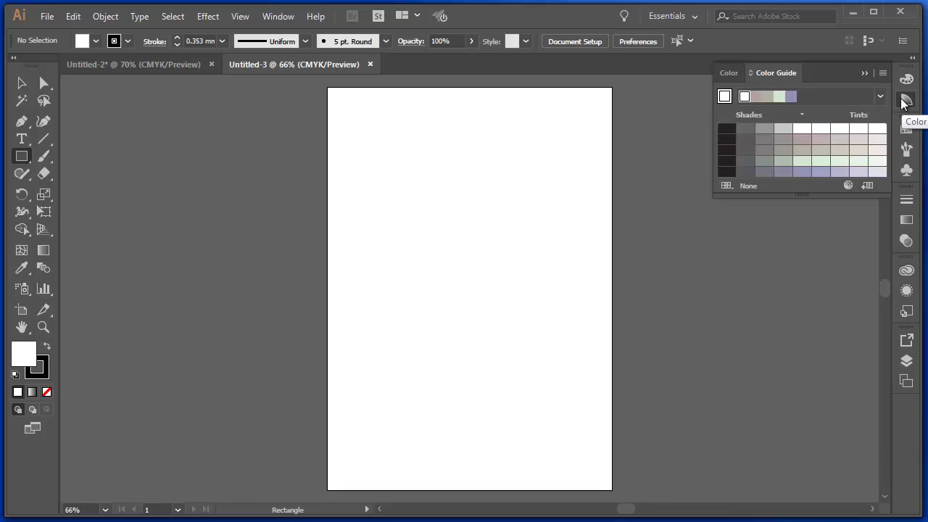
pyautogui.click(904, 102)
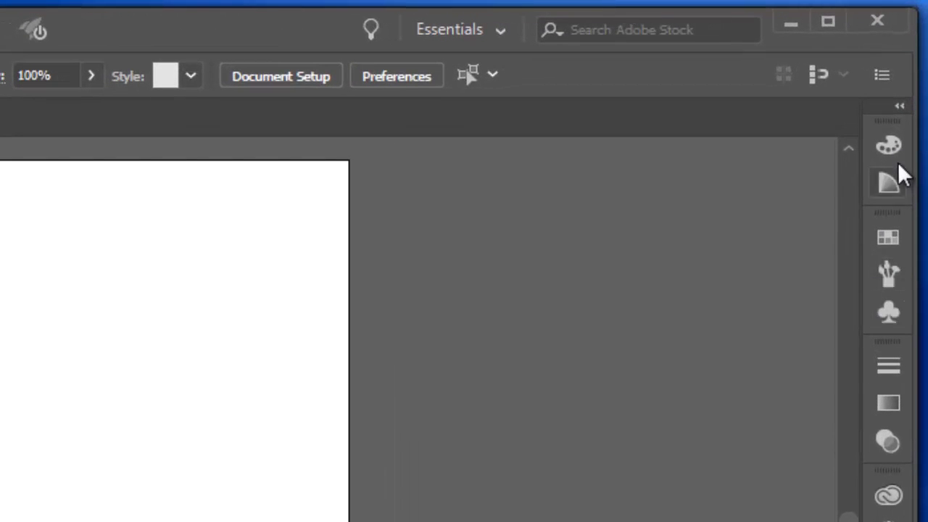
pyautogui.click(899, 107)
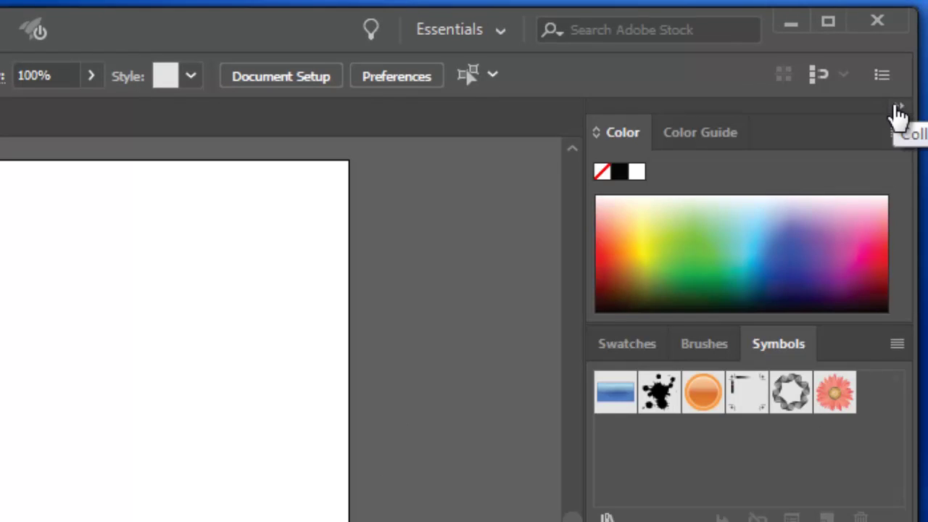
pyautogui.click(898, 110)
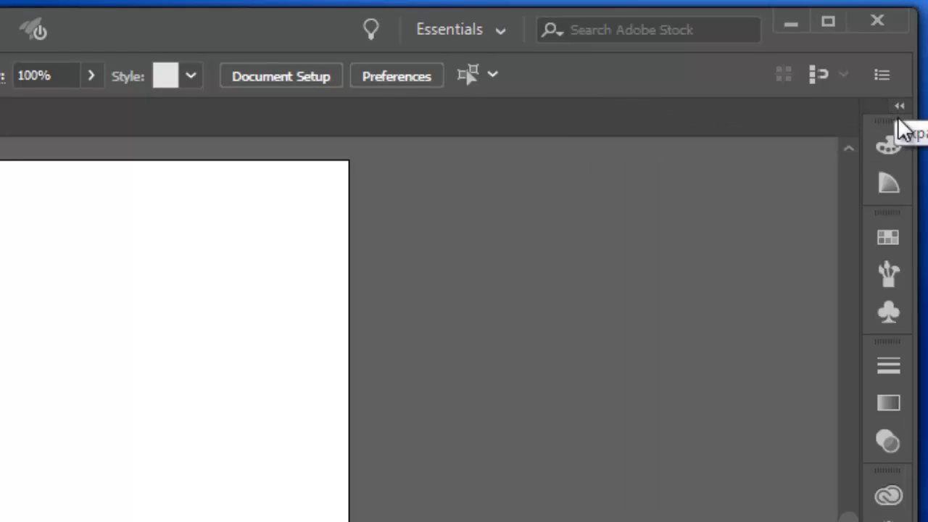
# Step: Float the Color panel, view its harmony and spectrum options, then close it
pyautogui.click(888, 142)
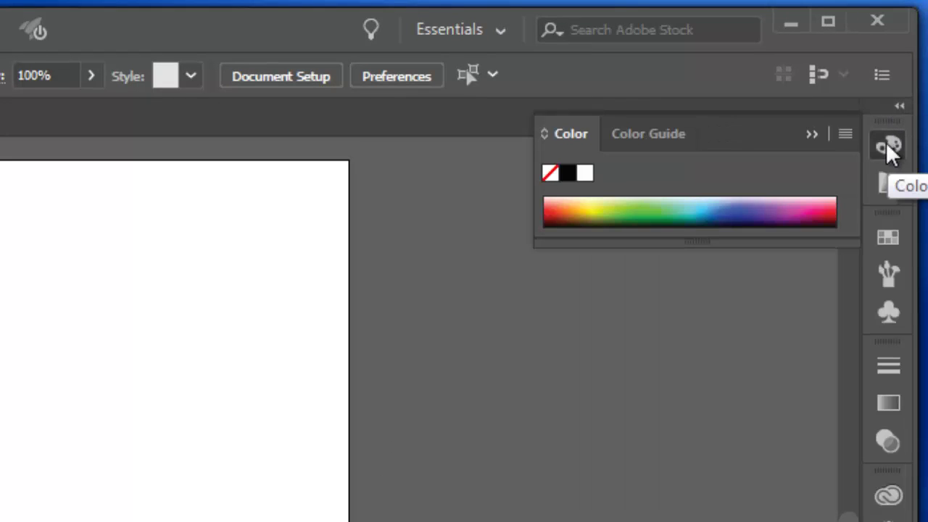
pyautogui.moveTo(748, 128); pyautogui.dragTo(649, 181)
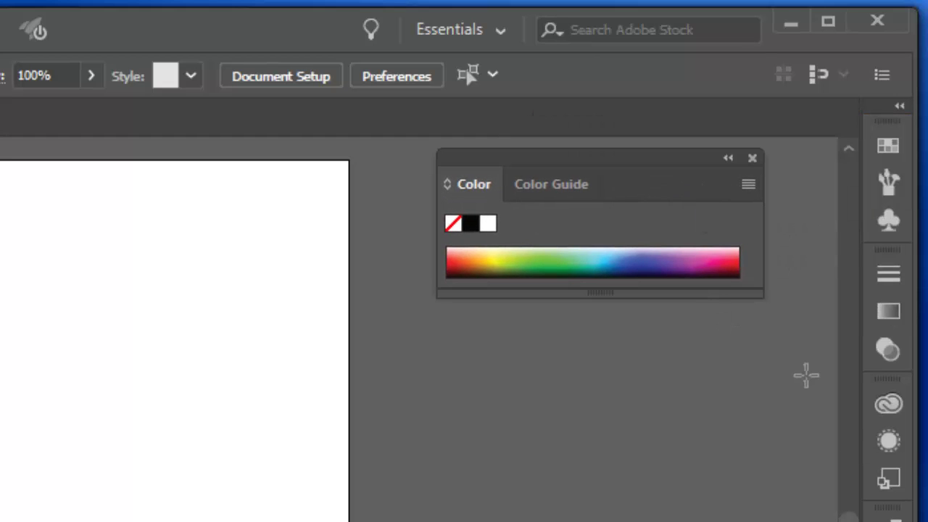
pyautogui.click(556, 185)
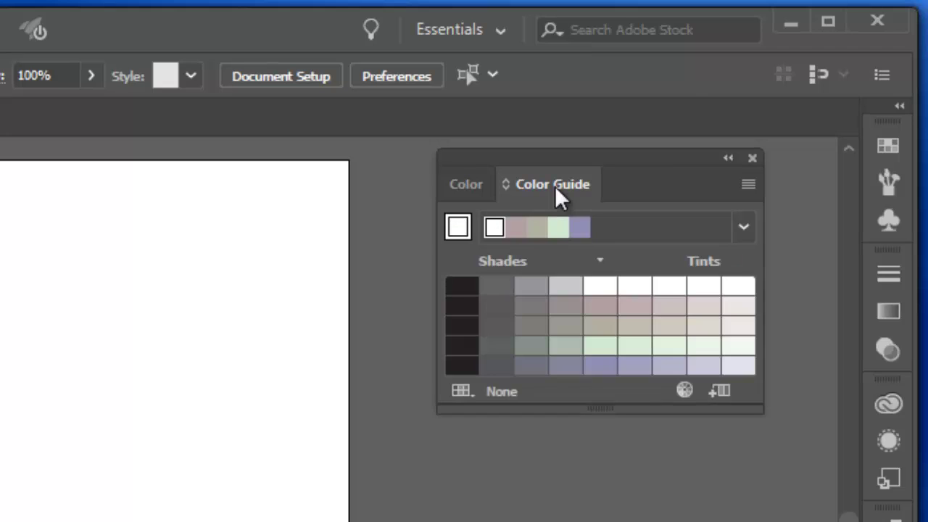
pyautogui.click(462, 184)
pyautogui.click(752, 158)
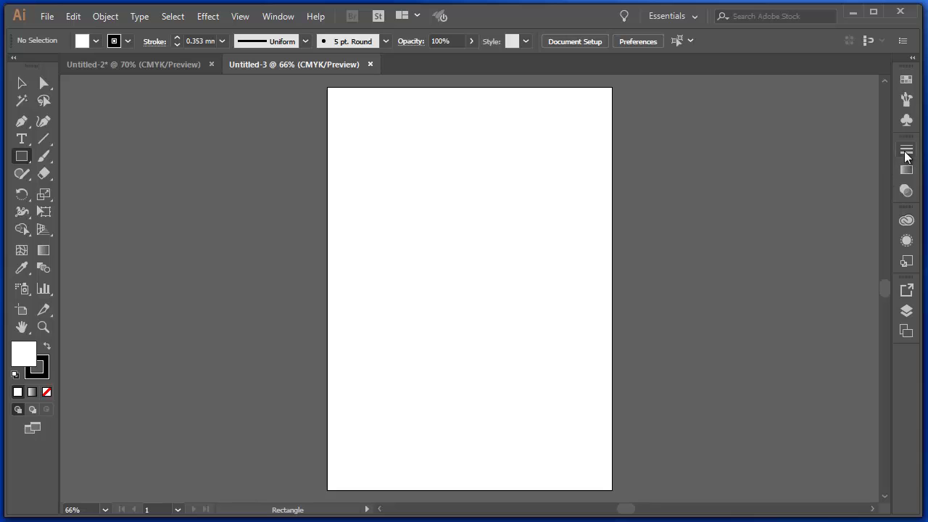
# Step: Close the Stroke, Libraries, Graphic Styles and Appearance panels, leaving only the docked panels
pyautogui.moveTo(906, 152)
pyautogui.mouseDown()
pyautogui.moveTo(831, 172)
pyautogui.moveTo(750, 173)
pyautogui.mouseUp()
pyautogui.click(761, 152)
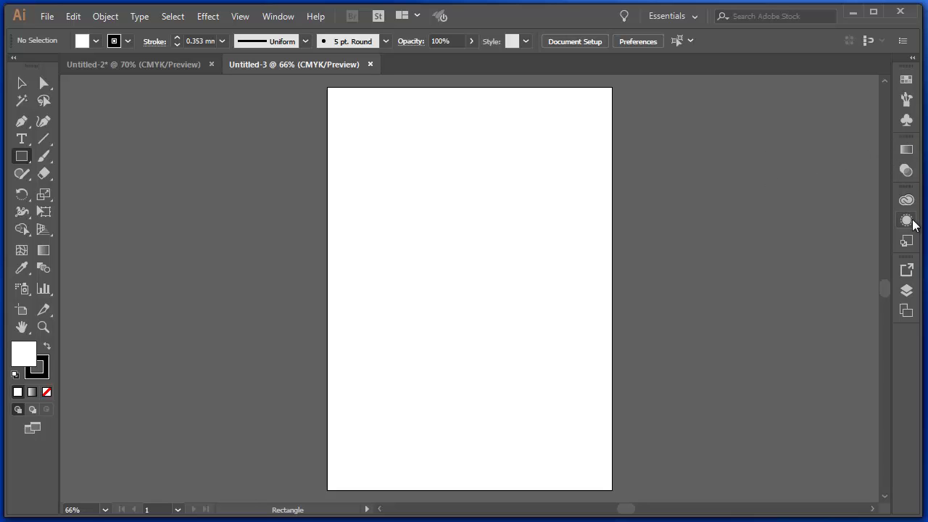
pyautogui.click(906, 220)
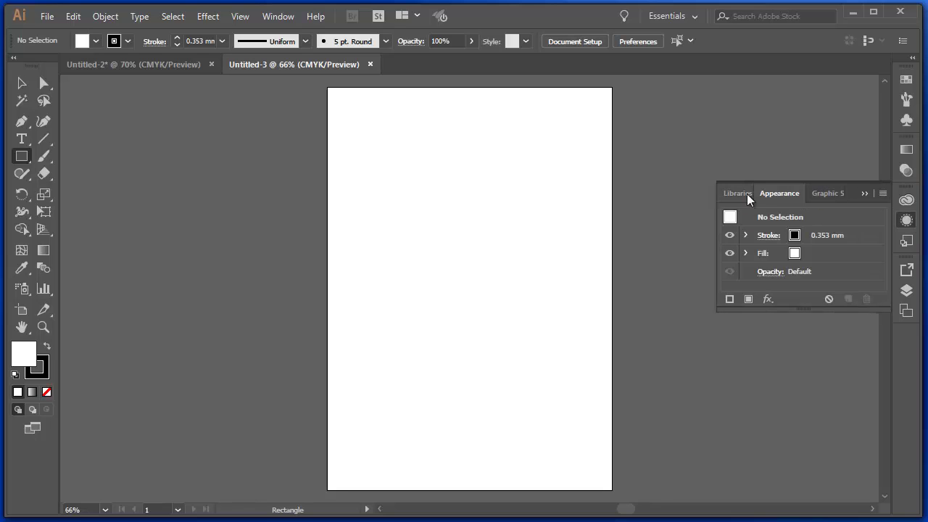
pyautogui.moveTo(745, 193); pyautogui.dragTo(697, 153)
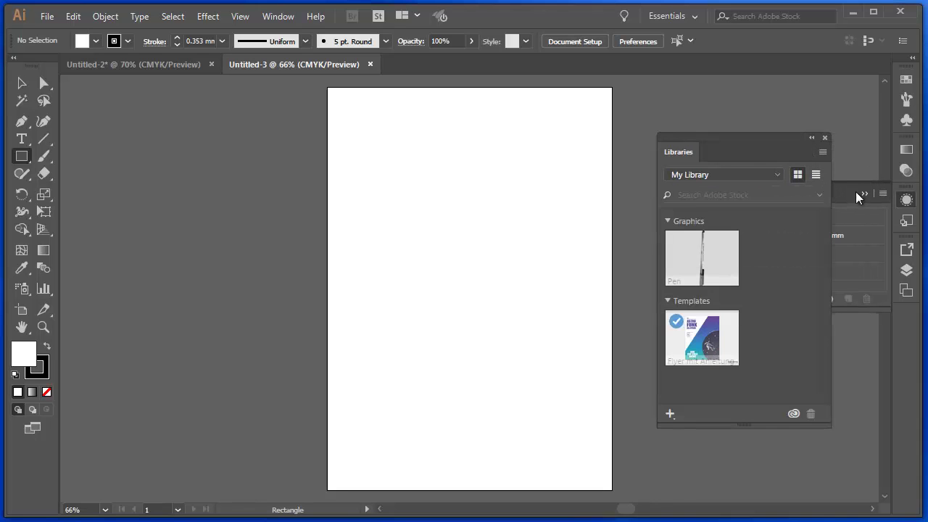
pyautogui.click(824, 137)
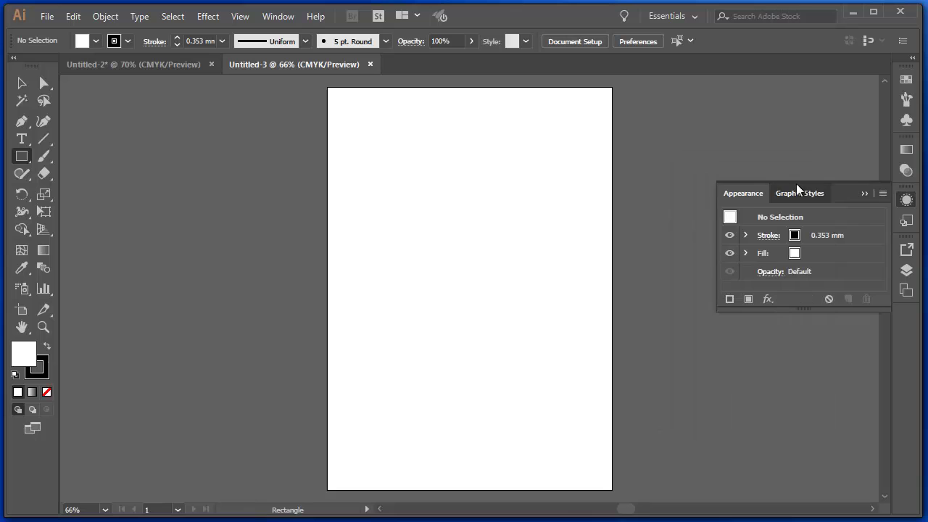
pyautogui.moveTo(797, 190); pyautogui.dragTo(772, 152)
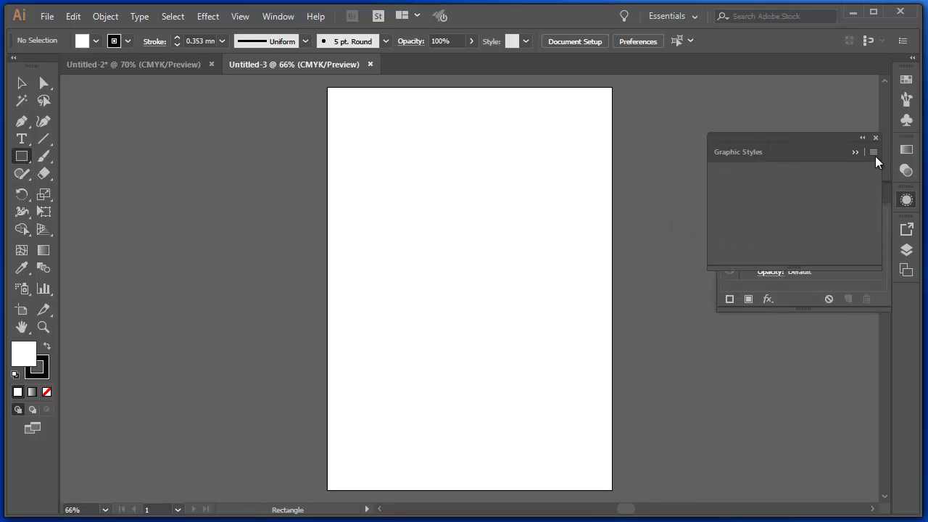
pyautogui.click(876, 138)
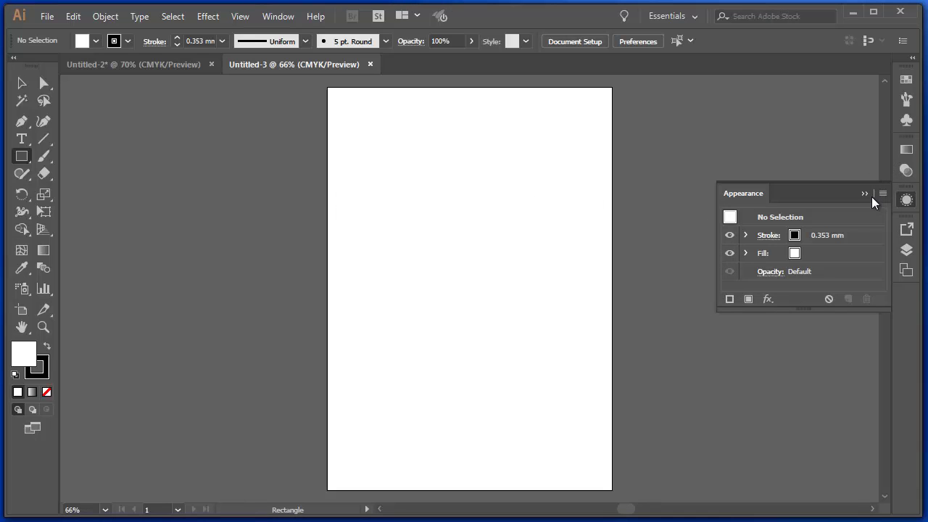
pyautogui.click(865, 193)
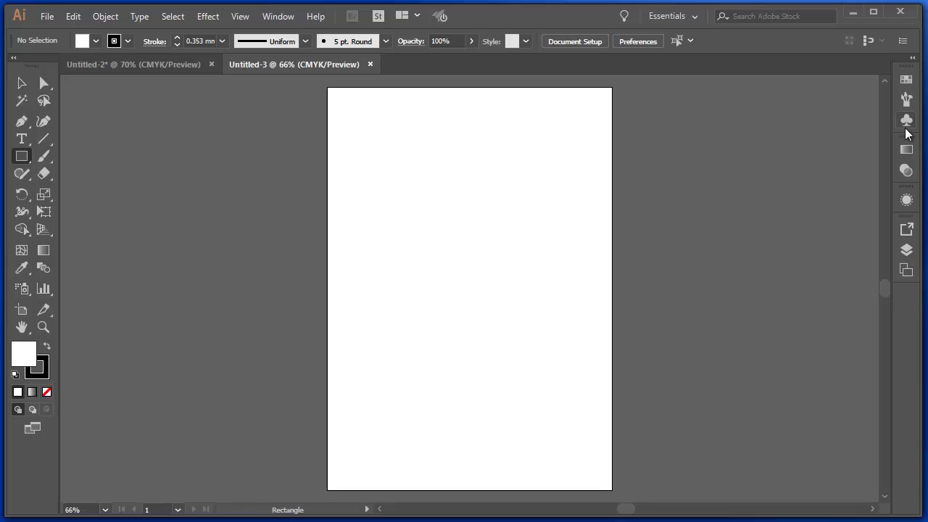
# Step: Reset the Essentials workspace and collapse the Libraries panel into the dock
pyautogui.click(695, 20)
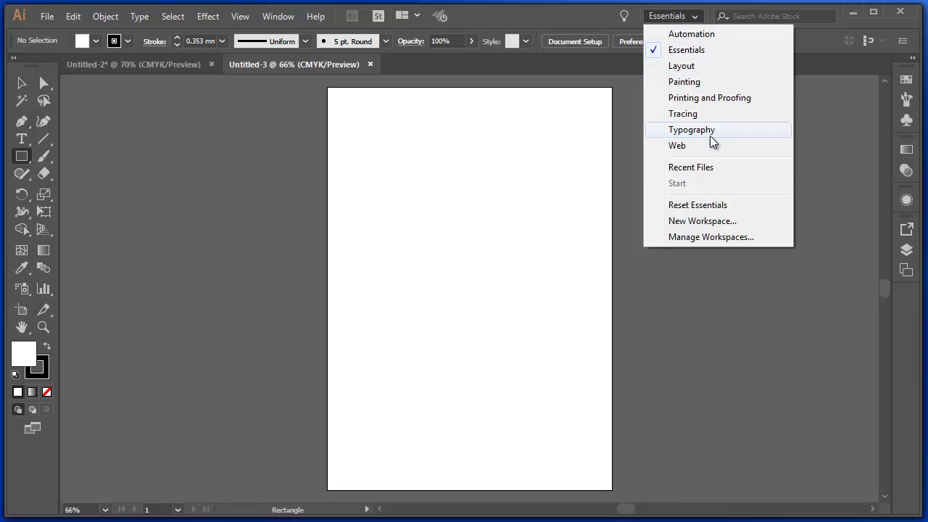
pyautogui.click(705, 207)
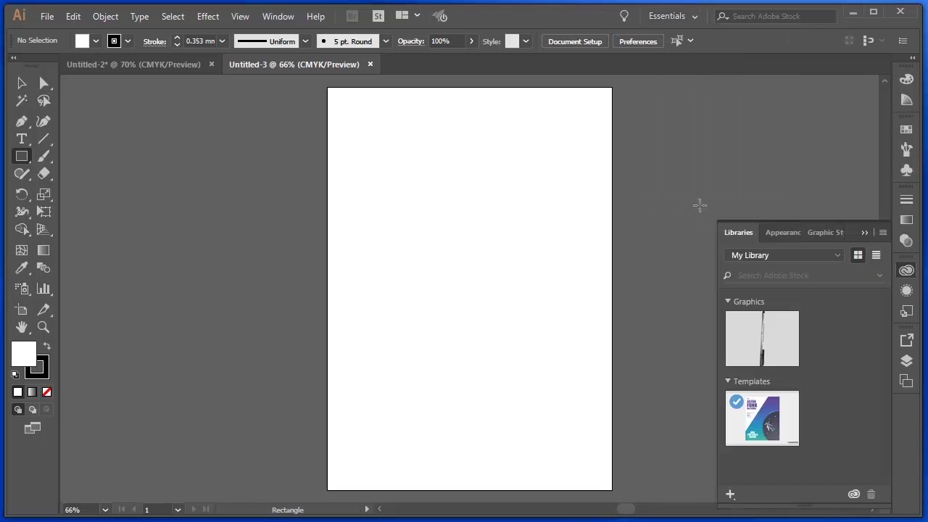
pyautogui.click(864, 232)
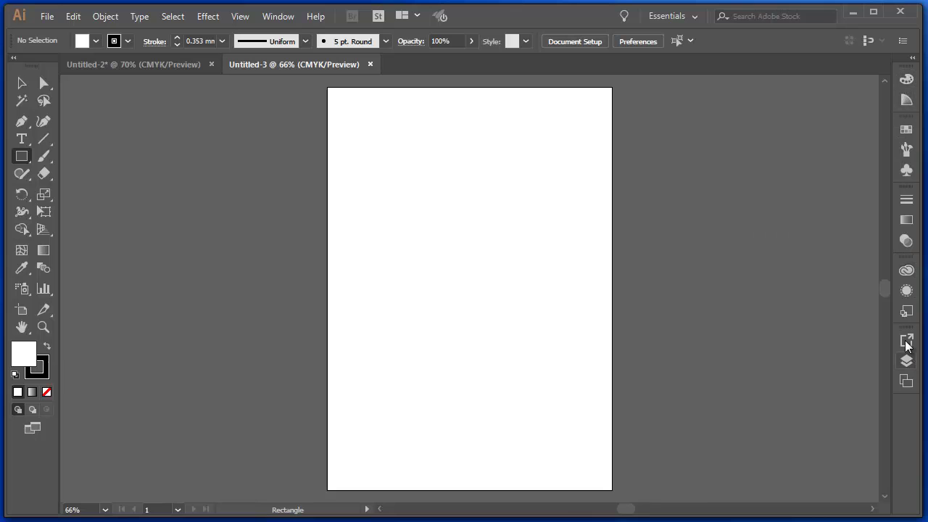
# Step: Switch to the Painting workspace, then back to Essentials and confirm it is selected
pyautogui.click(695, 17)
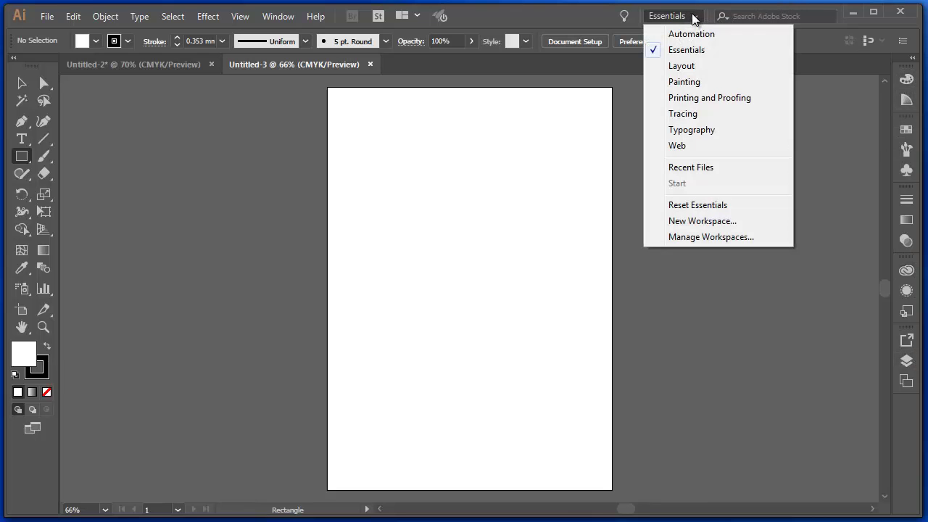
pyautogui.click(685, 83)
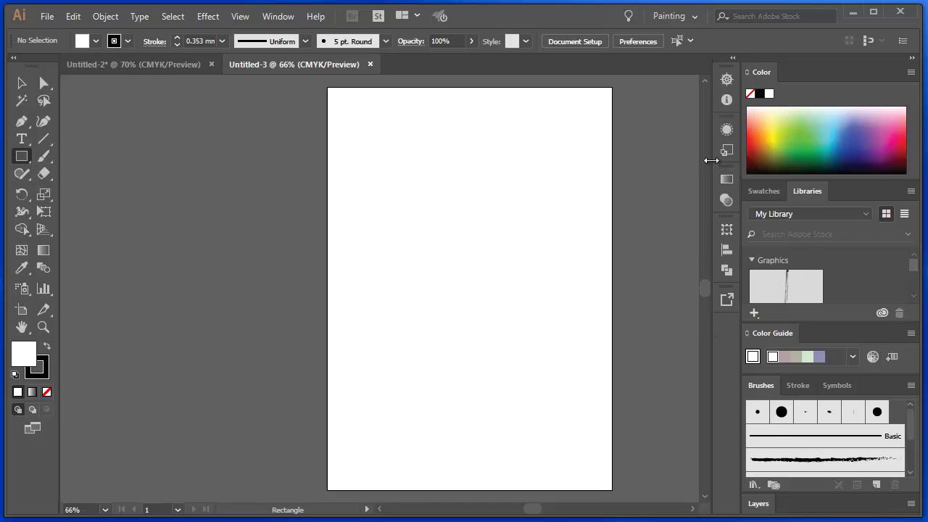
pyautogui.click(694, 17)
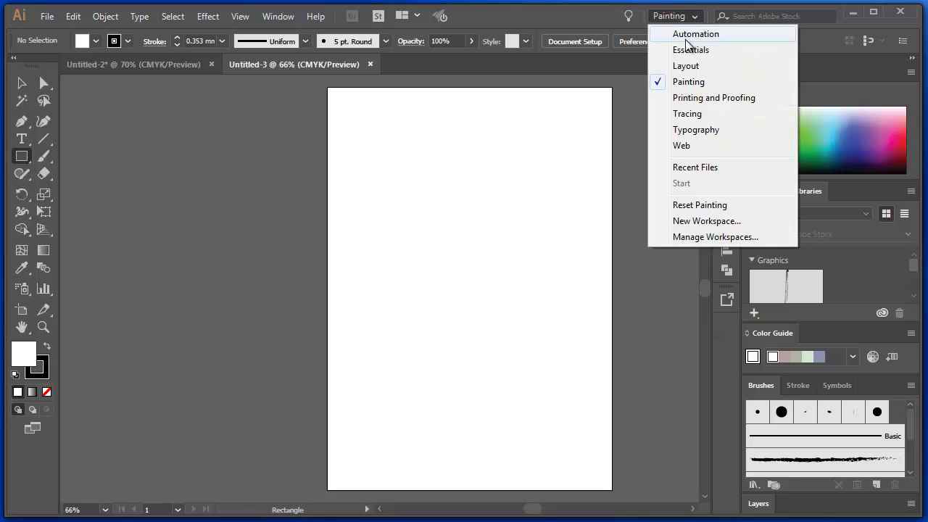
pyautogui.click(687, 49)
pyautogui.click(695, 18)
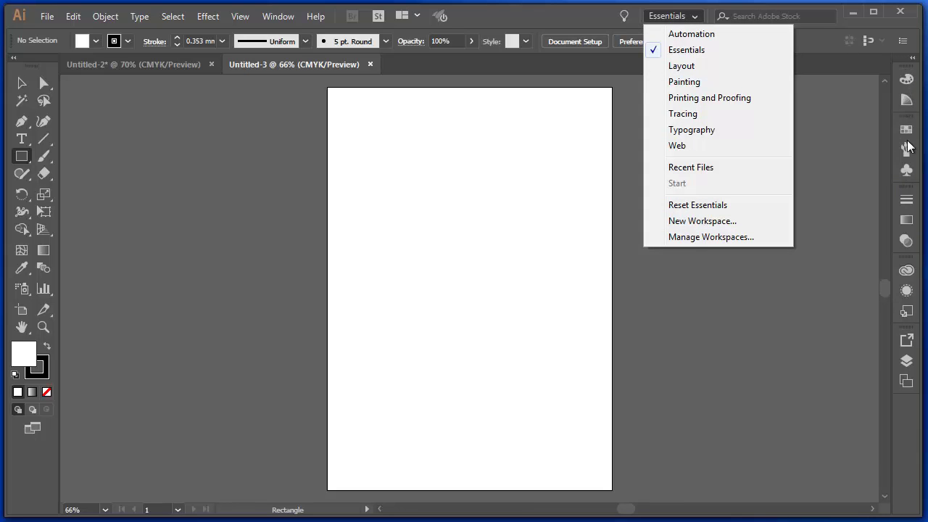
# Step: Set the General unit to Millimeters in the Units preferences
pyautogui.click(842, 213)
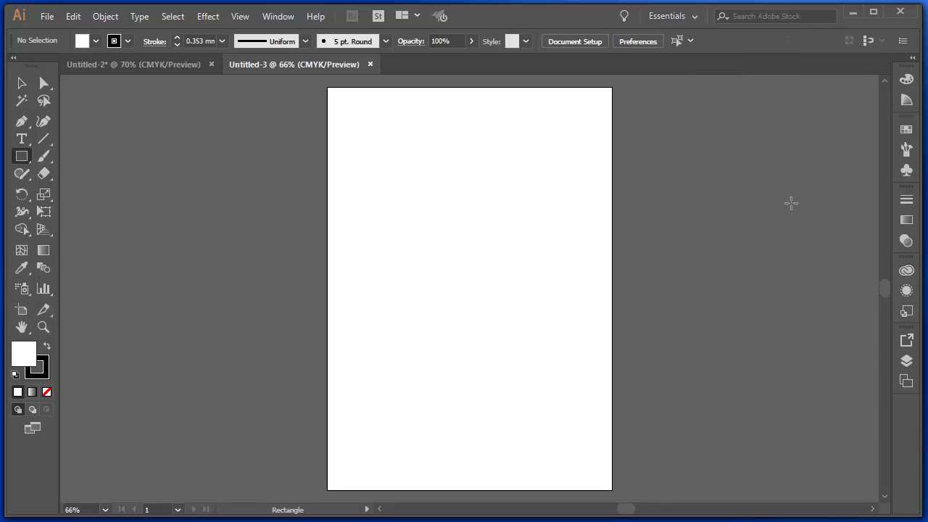
pyautogui.click(633, 43)
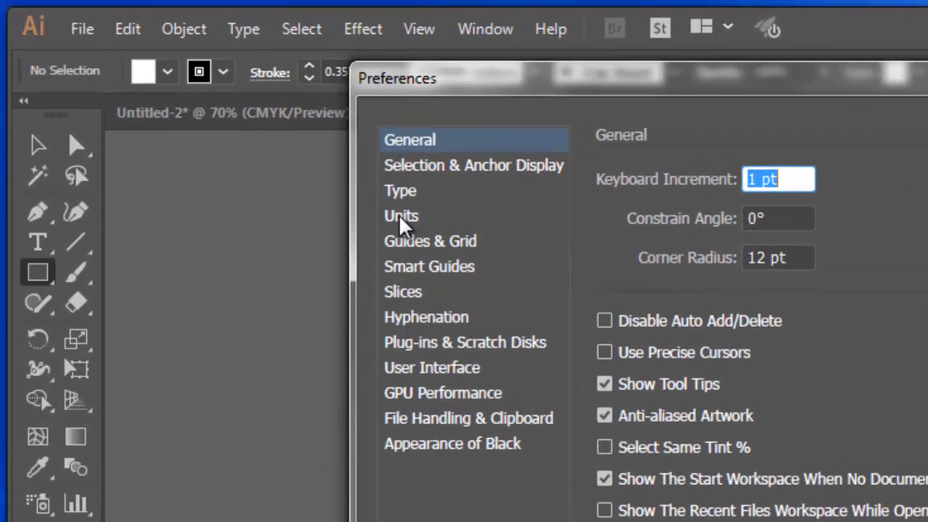
pyautogui.click(299, 164)
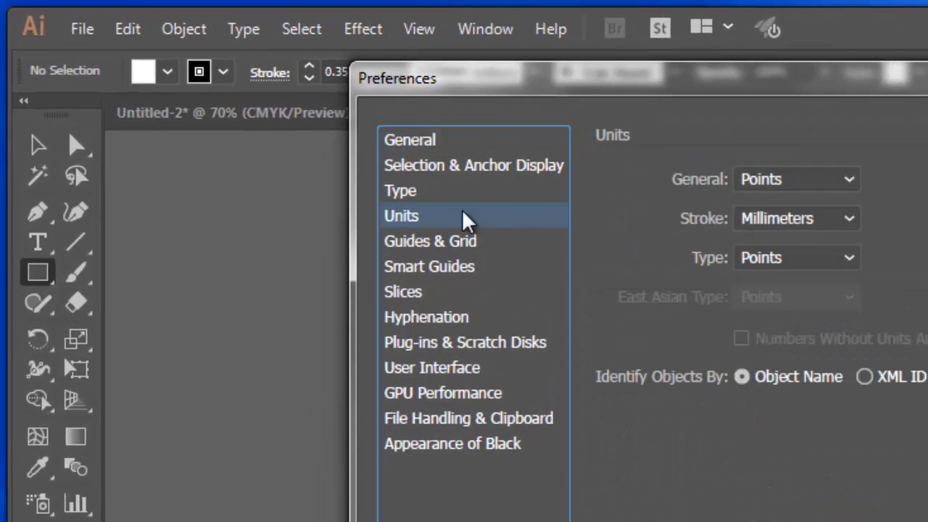
pyautogui.click(765, 192)
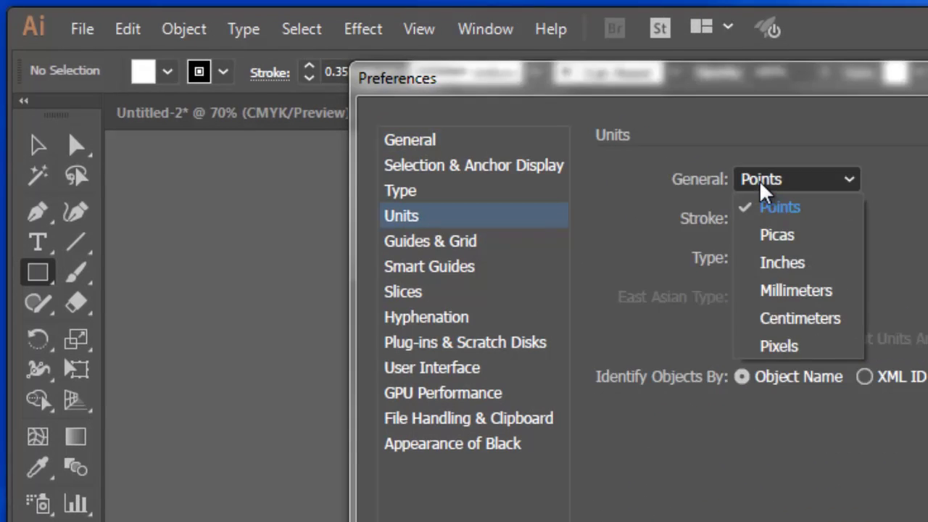
pyautogui.click(798, 303)
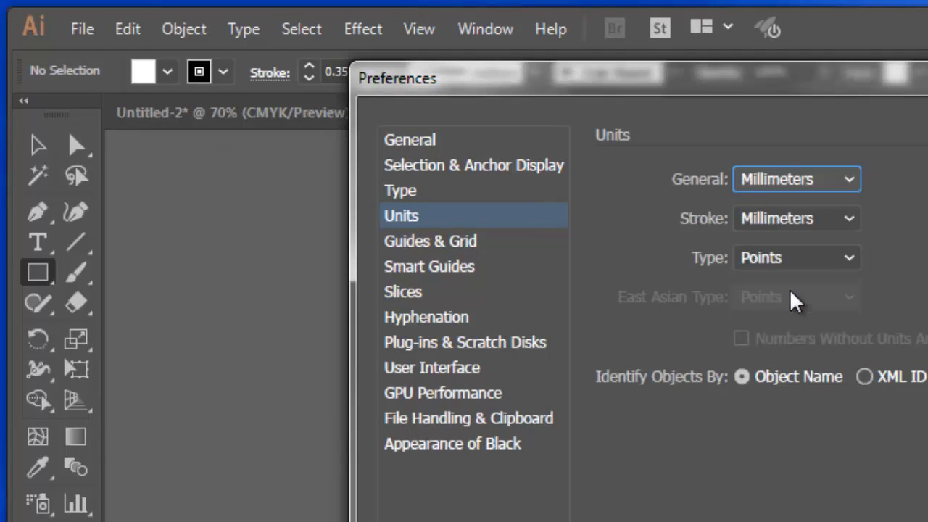
pyautogui.click(797, 190)
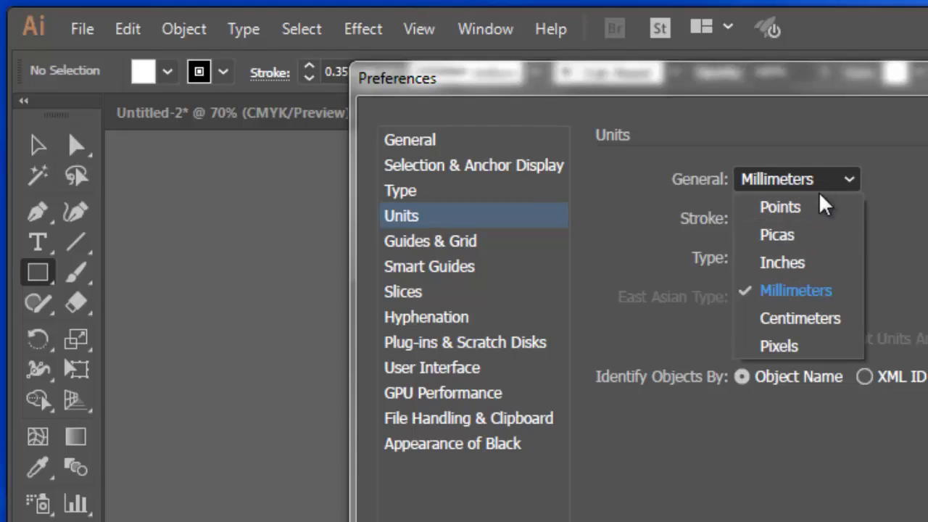
pyautogui.click(839, 520)
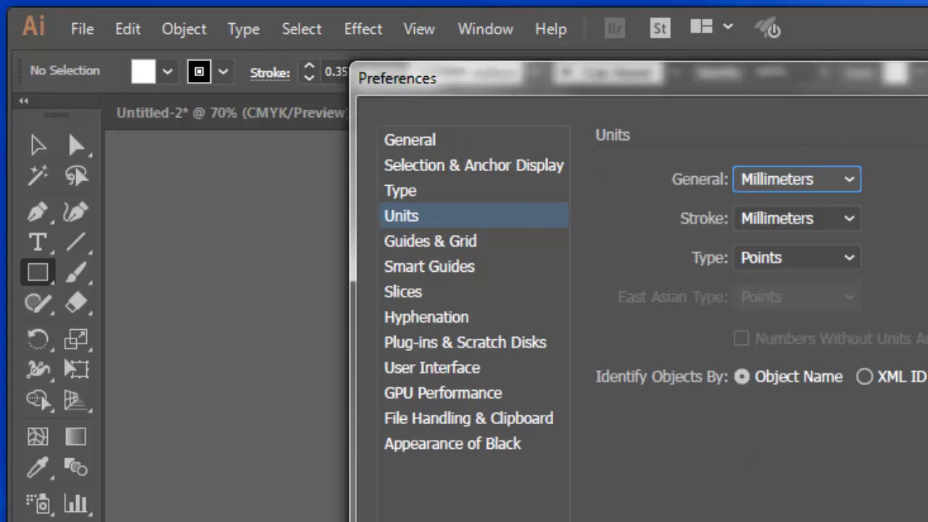
# Step: Check the General and Smart Guides preferences now in mm, then apply with OK
pyautogui.click(423, 141)
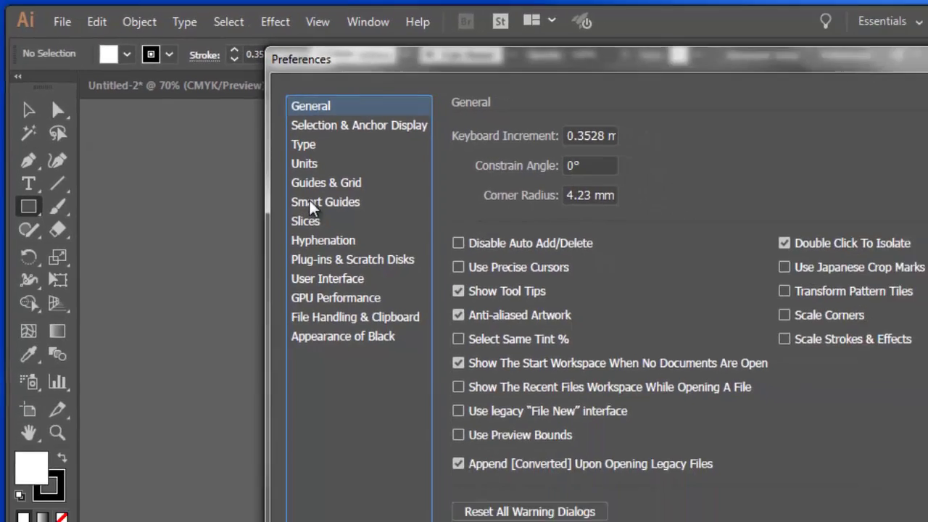
pyautogui.click(409, 259)
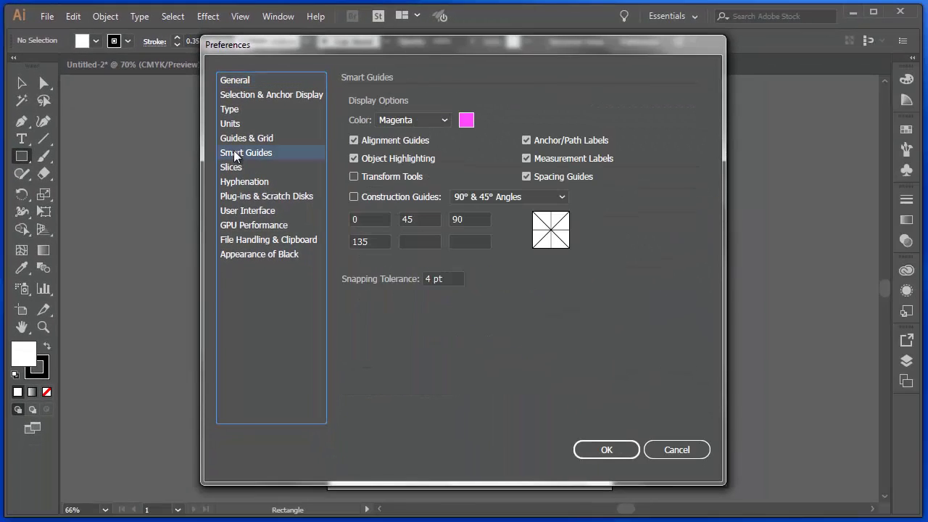
pyautogui.click(589, 450)
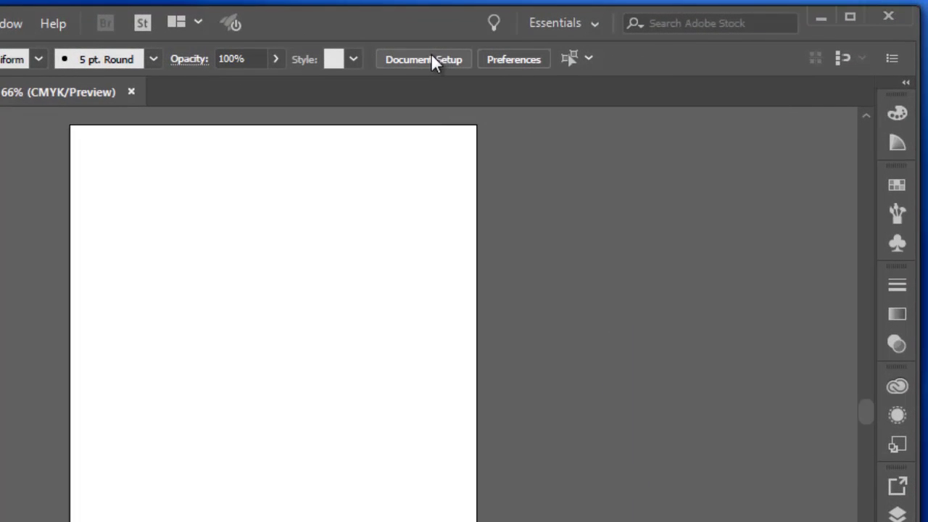
# Step: Open Document Setup, glance at the Type settings, and confirm Millimeters units with 0 mm bleed
pyautogui.click(424, 62)
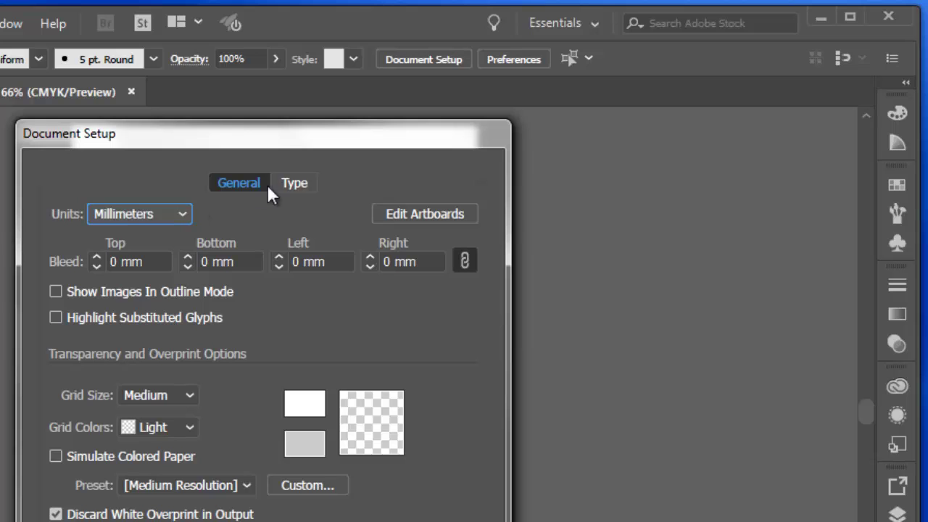
pyautogui.click(289, 185)
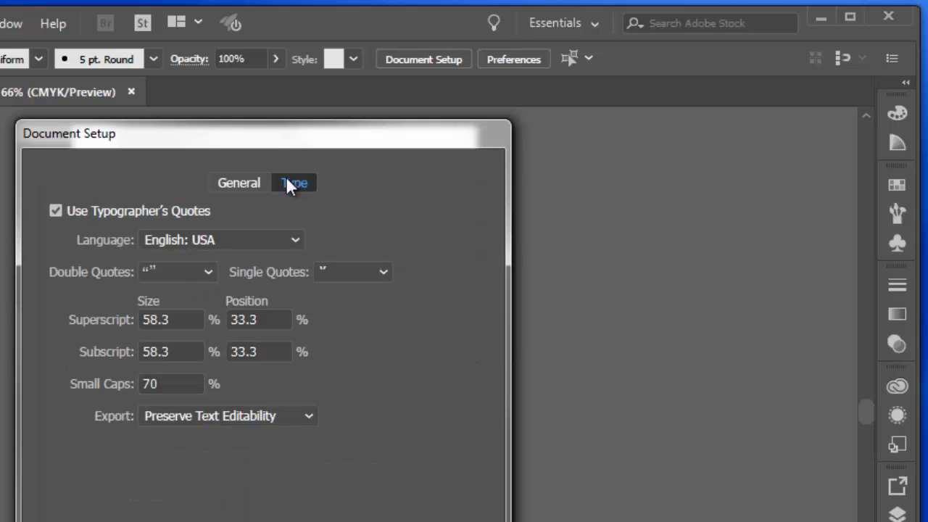
pyautogui.click(237, 181)
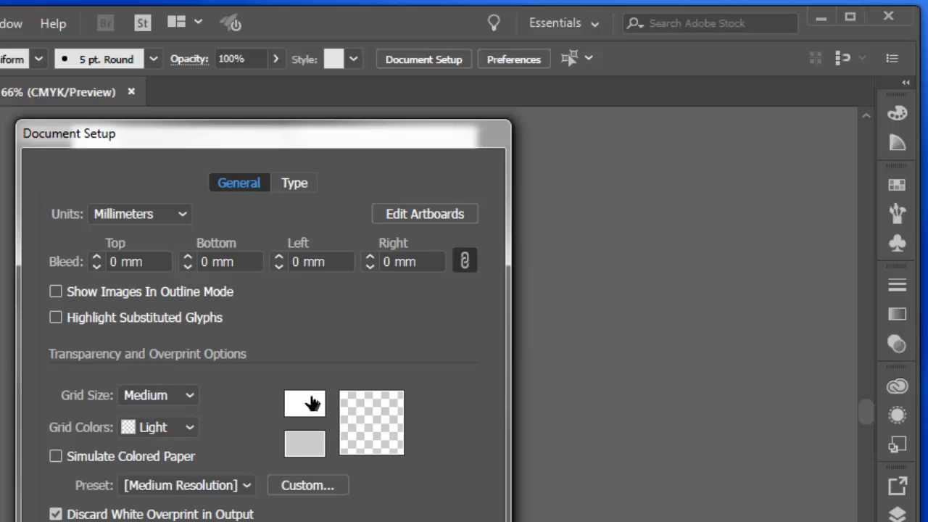